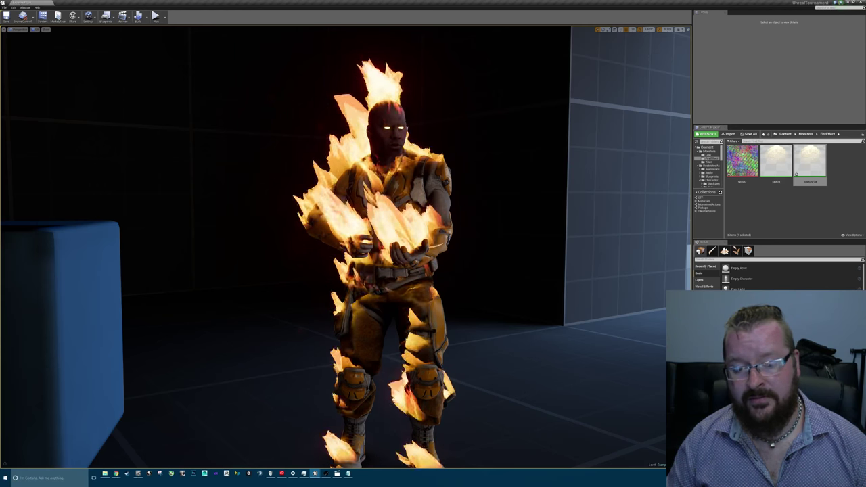
Step: Examine the burning character in the level from nearby and from further back
right_click_drag(345, 247, 336, 231)
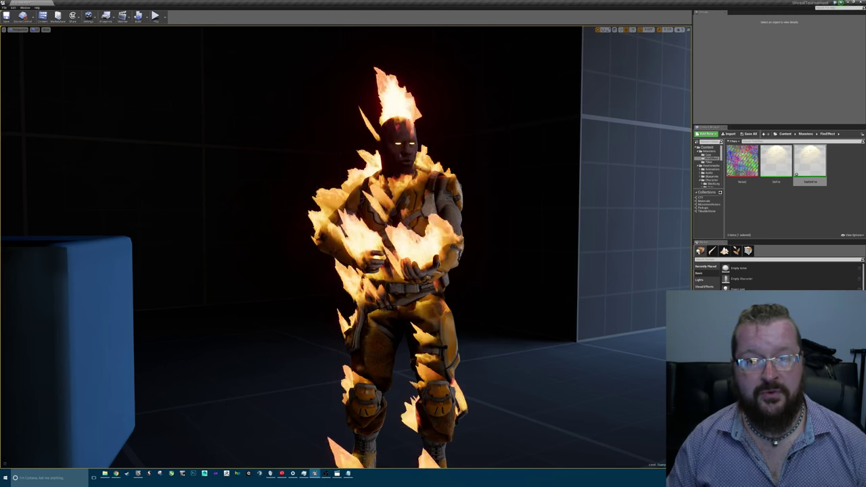
mouse_move(335, 231)
right_mouse_down()
mouse_move(318, 240)
mouse_move(325, 234)
mouse_move(324, 260)
right_mouse_up()
key("w")
key("e")
key("s")
key("s")
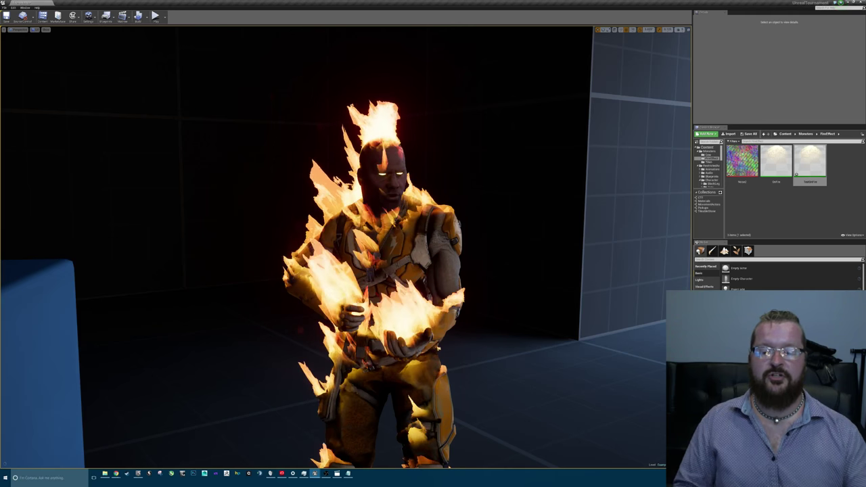
right_click_drag(325, 253, 333, 275)
key("s")
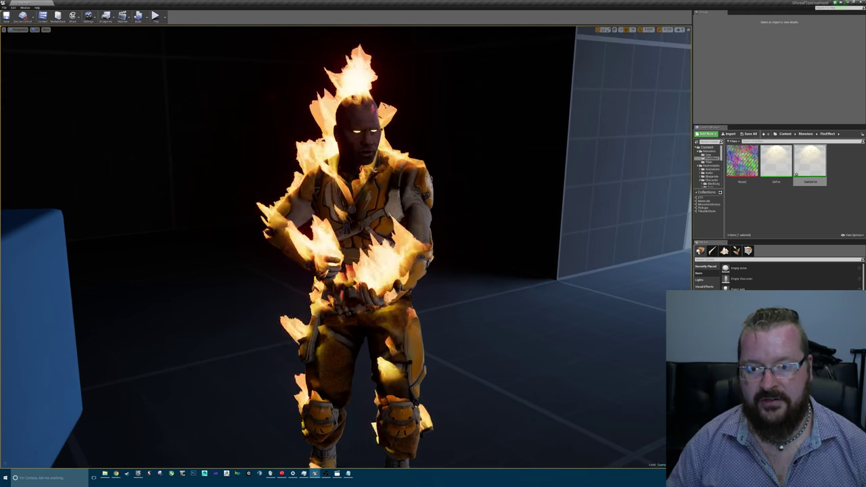
Step: Show the burning character in wireframe to inspect the fire mesh, and return the view to lit shading
left_click(41, 29)
left_click(42, 48)
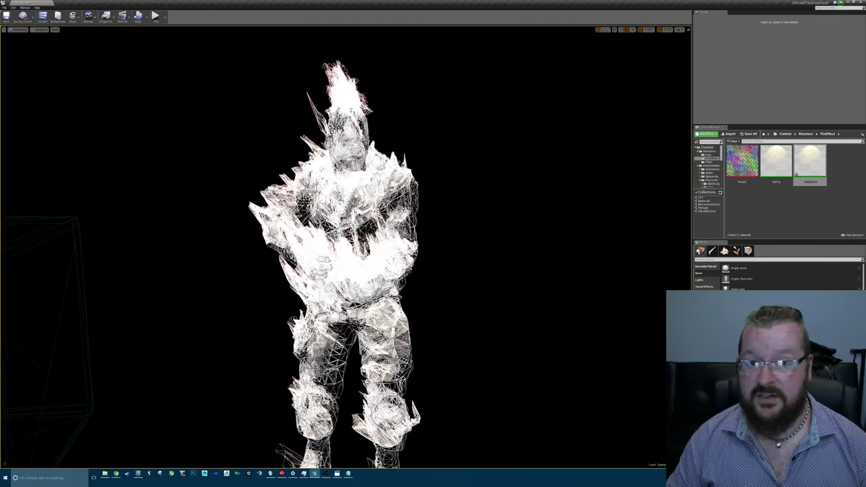
left_click(41, 29)
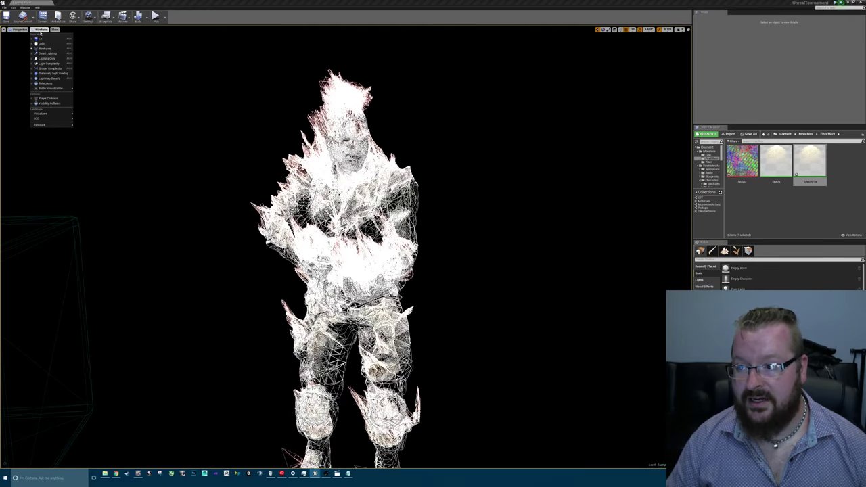
left_click(41, 39)
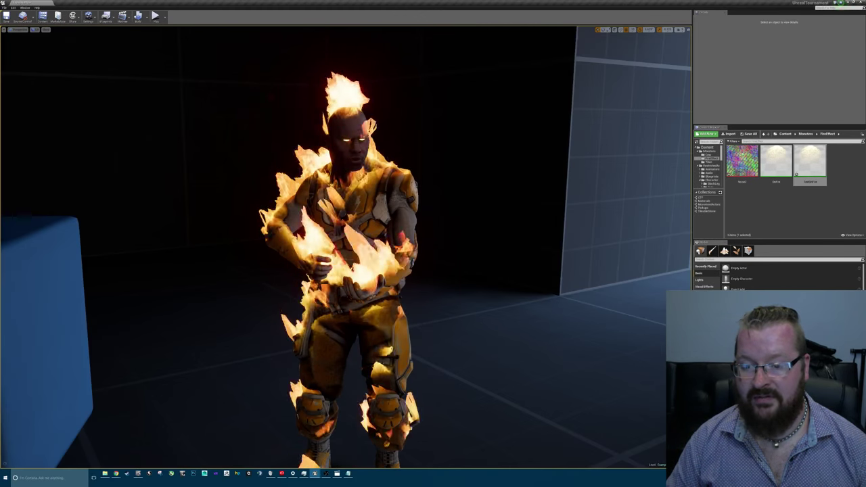
Step: Select the fire mesh overlapping the character, move it off to one side of the base character, and clear the selection
right_click_drag(433, 243, 492, 227)
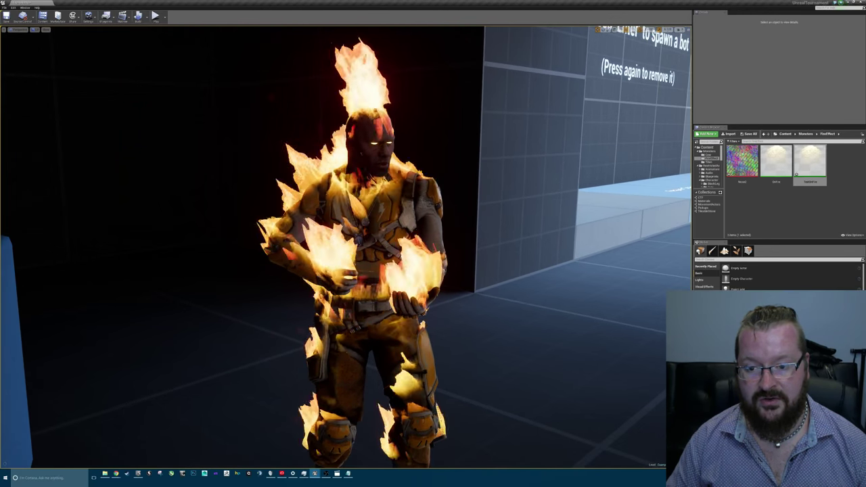
left_click(379, 237)
right_click_drag(379, 237, 379, 373)
left_click_drag(378, 372, 376, 257)
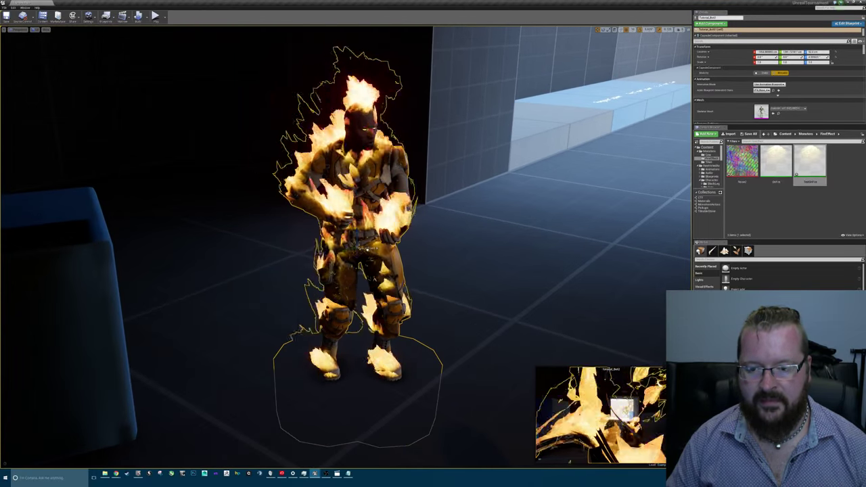
mouse_move(338, 244)
right_mouse_down()
mouse_move(345, 270)
mouse_move(345, 226)
mouse_move(345, 271)
mouse_move(386, 254)
right_mouse_up()
left_click(353, 115)
key("Escape")
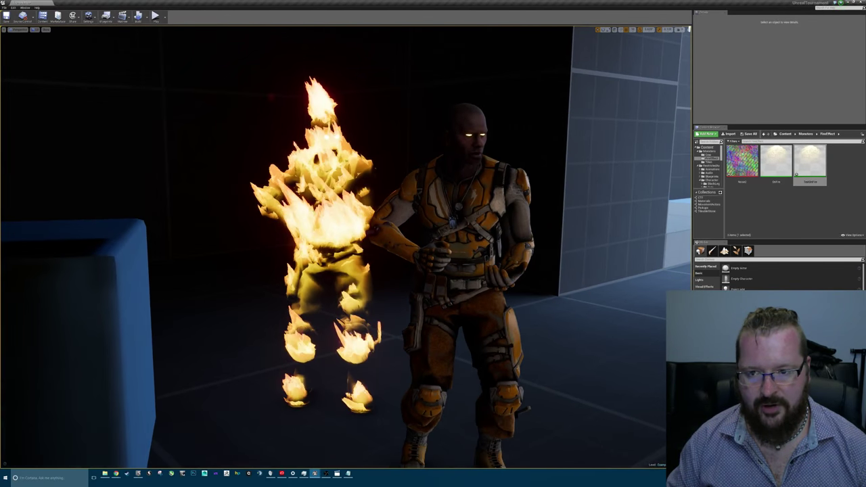
Step: Move the separated fire mesh back over the base character and clear the selection
left_click(326, 261)
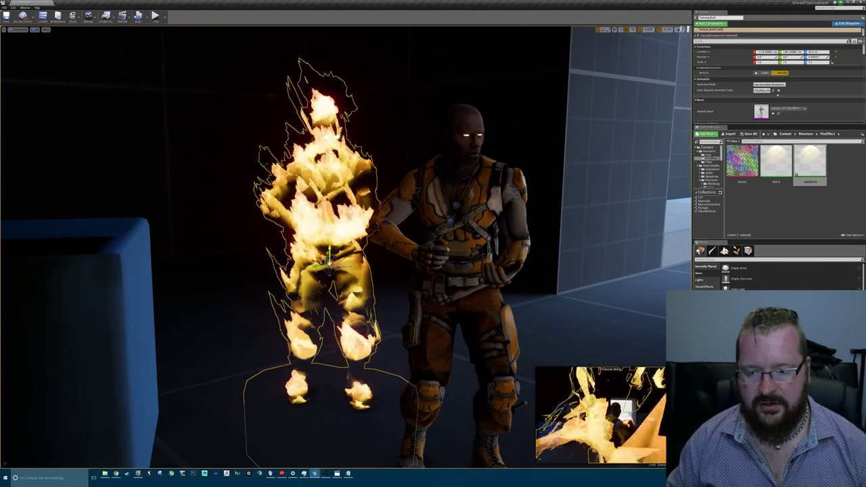
left_click_drag(340, 269, 469, 311)
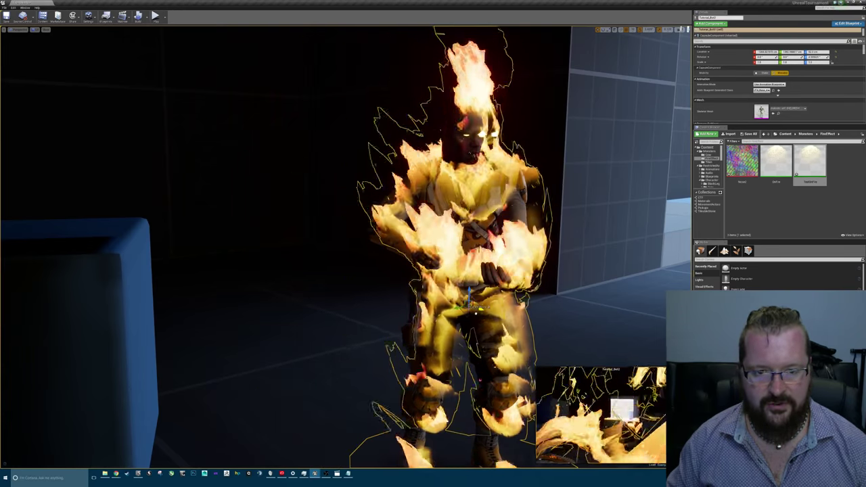
left_click(551, 136)
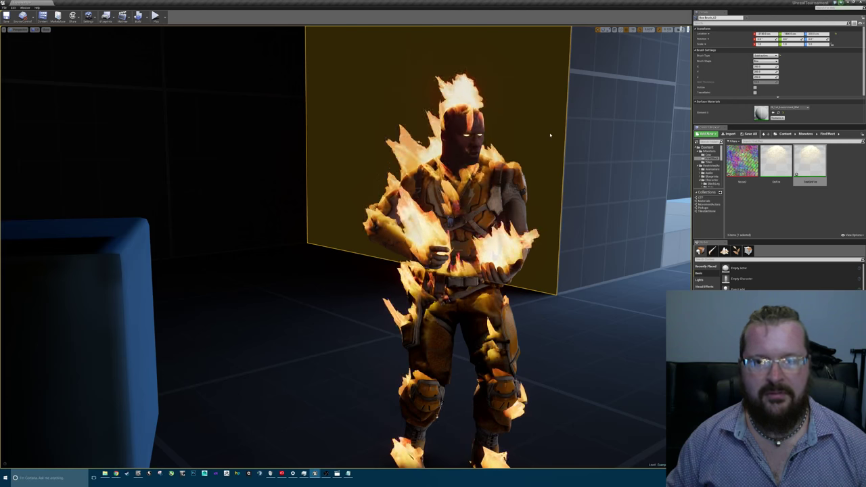
key("Escape")
Step: Inspect how the flames overlay the character's body from several distances and angles
mouse_move(346, 247)
right_mouse_down()
mouse_move(355, 202)
mouse_move(386, 179)
mouse_move(379, 174)
mouse_move(369, 216)
mouse_move(385, 215)
mouse_move(387, 202)
mouse_move(374, 203)
mouse_move(399, 210)
mouse_move(400, 229)
mouse_move(413, 235)
mouse_move(400, 214)
mouse_move(423, 207)
right_mouse_up()
key("w")
key("s")
key("q")
key("w")
key("s")
key("w")
key("s")
right_click_drag(338, 210, 284, 211)
key("s")
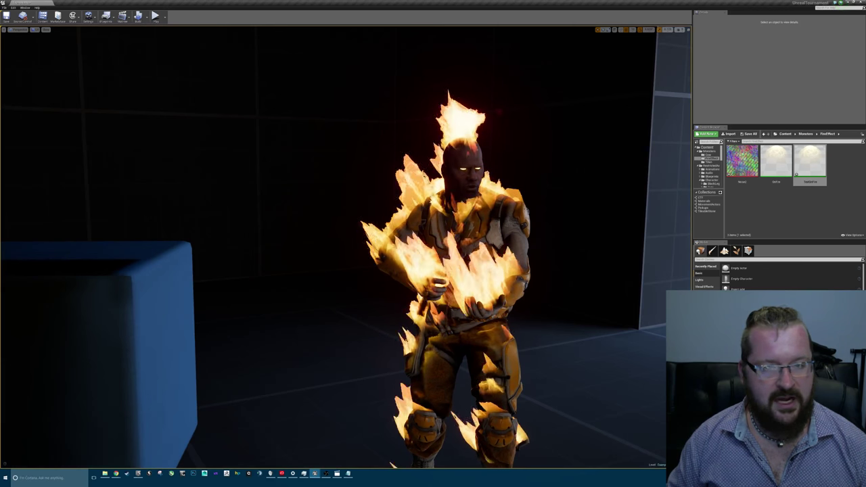
Step: Place the skeleton skeletal mesh from the Human > Male folder on the floor in the dark empty area
right_click_drag(595, 203, 264, 206)
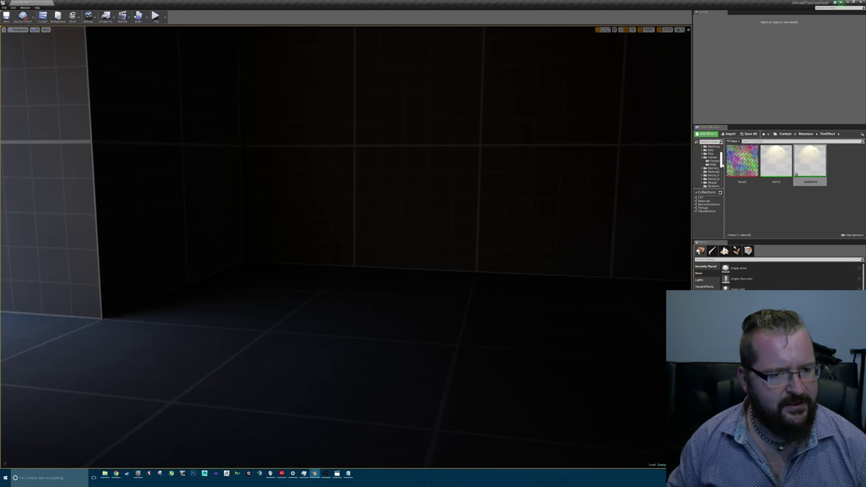
left_click(716, 164)
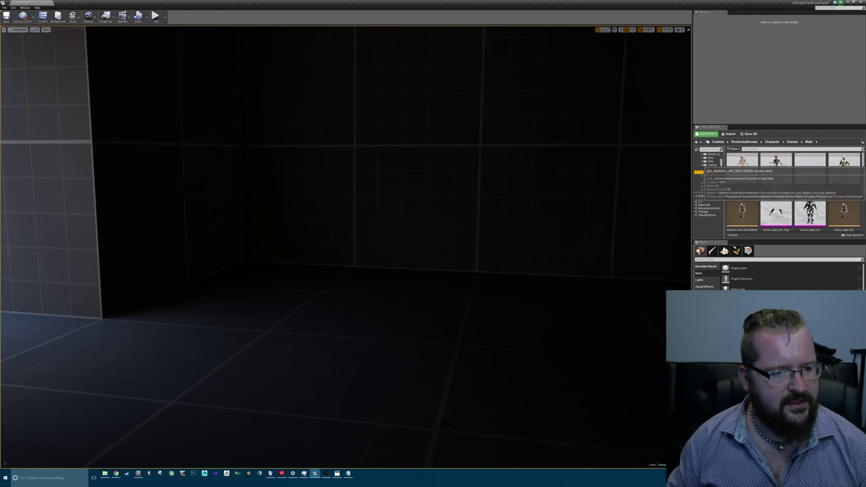
left_click_drag(776, 166, 334, 366)
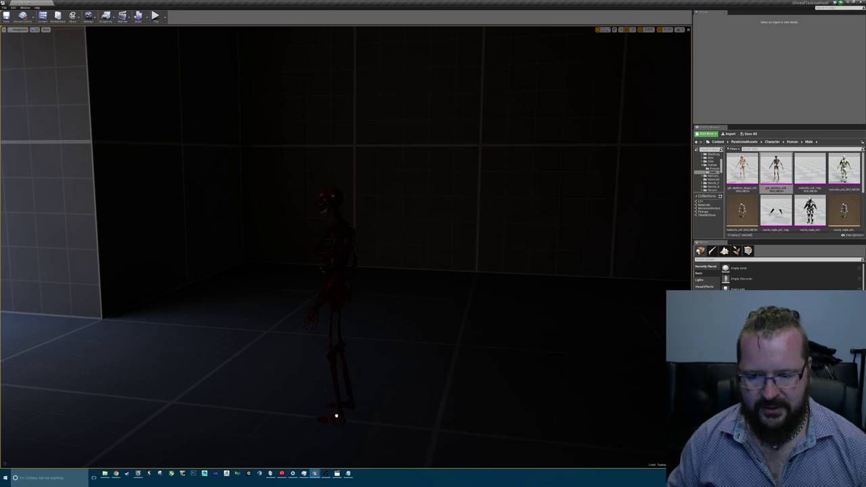
left_click_drag(336, 416, 337, 418)
Step: Rotate the placed skeleton about its vertical axis so it faces the view, and clear the selection
right_click_drag(336, 419, 297, 449)
key("e")
left_click_drag(426, 442, 502, 447)
left_click(503, 351)
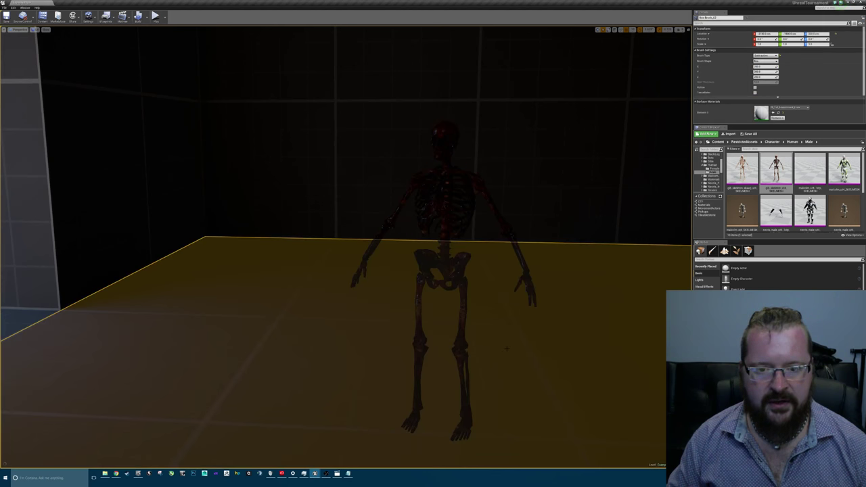
key("Escape")
Step: Examine the placed skeleton's skull and rib cage up close, and its upper body from further back
mouse_move(506, 348)
right_mouse_down()
mouse_move(534, 321)
mouse_move(504, 337)
mouse_move(542, 308)
right_mouse_up()
key("w")
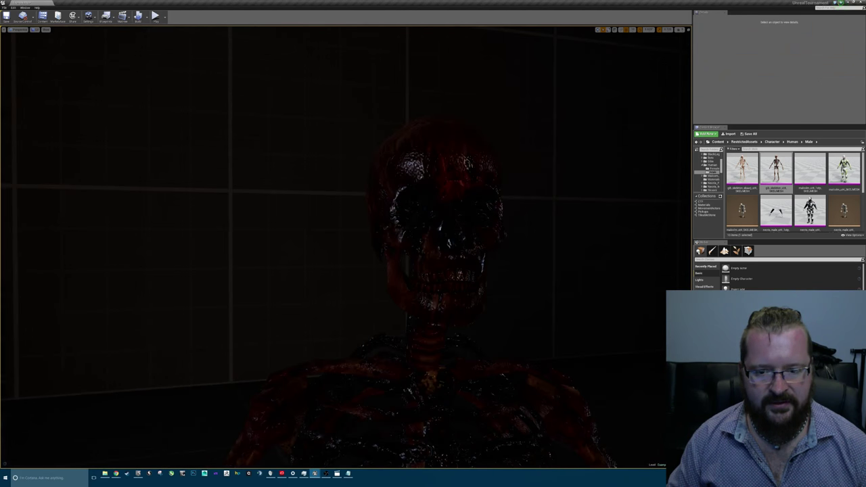
key("s")
key("w")
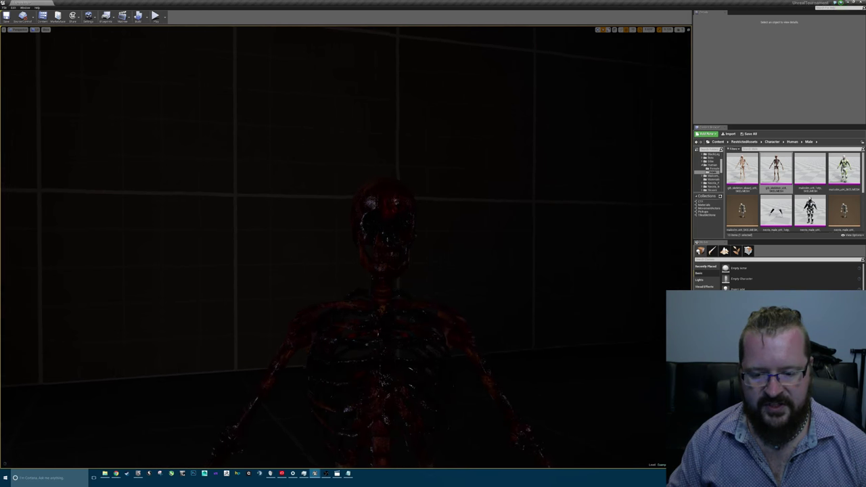
key("w")
key("s")
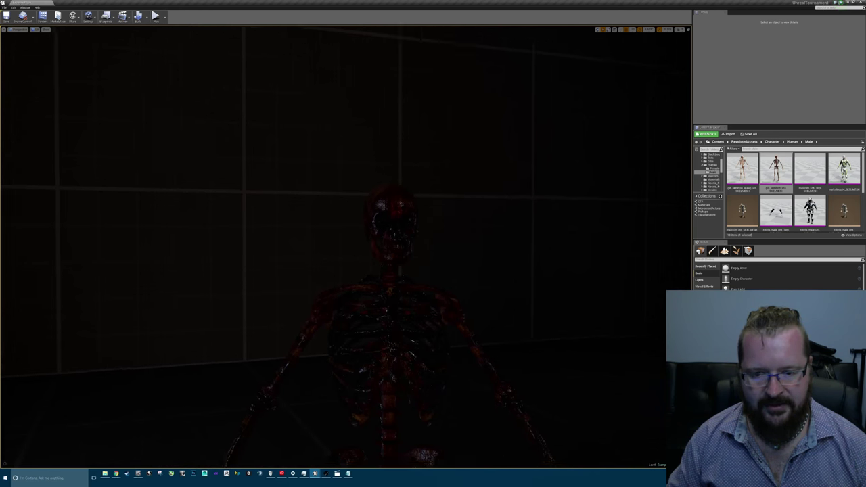
right_click_drag(433, 244, 433, 304)
key("s")
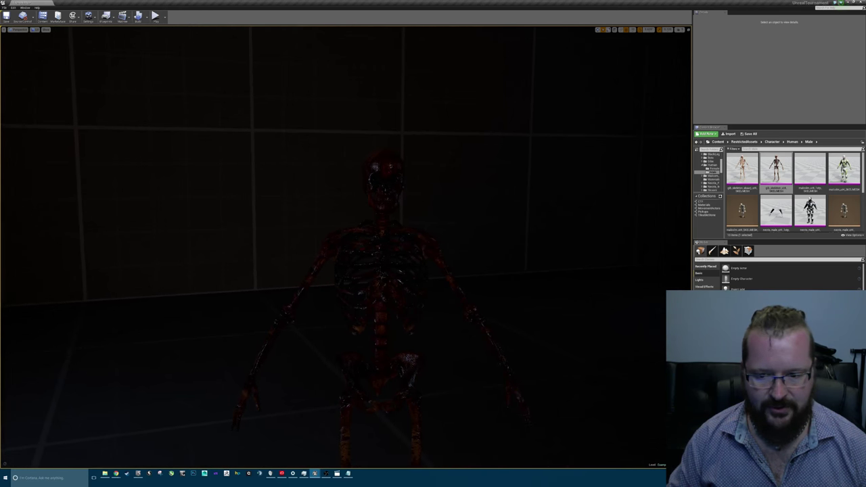
Step: Frame the skeleton in the view and duplicate it straight up above the original
left_click(511, 380)
key("f")
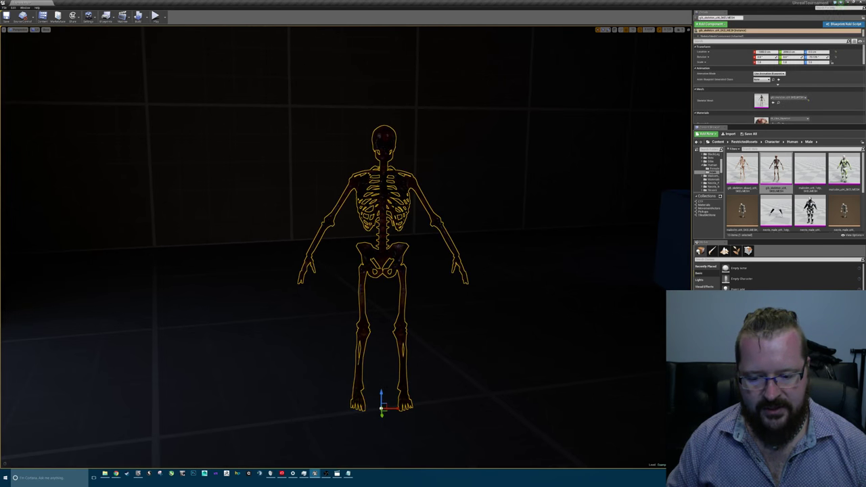
left_click_drag(381, 396, 381, 331, "alt")
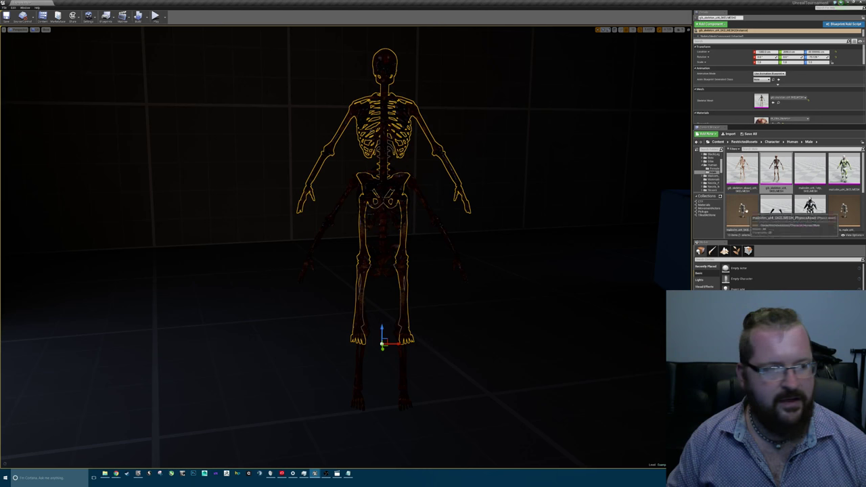
Step: Apply the TestOnFire material instance from the Monsters > FireEffect folder to the duplicated skeleton
scroll(707, 173, "up", 3)
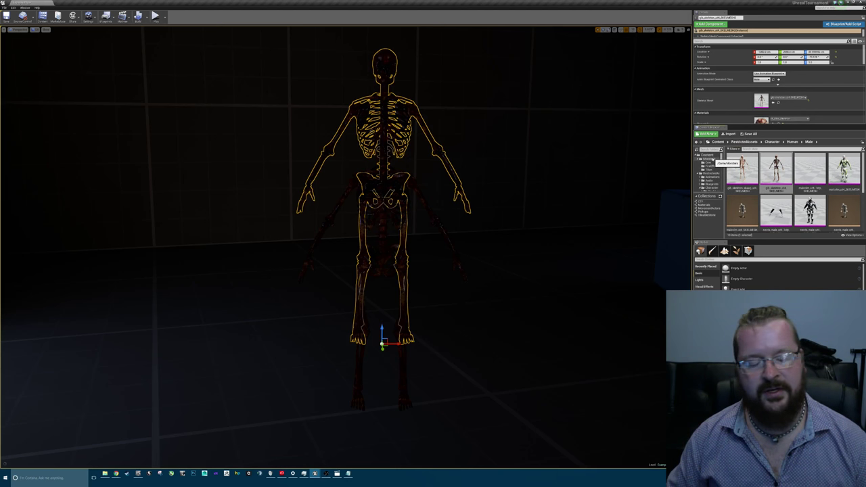
left_click(707, 159)
double_click(776, 166)
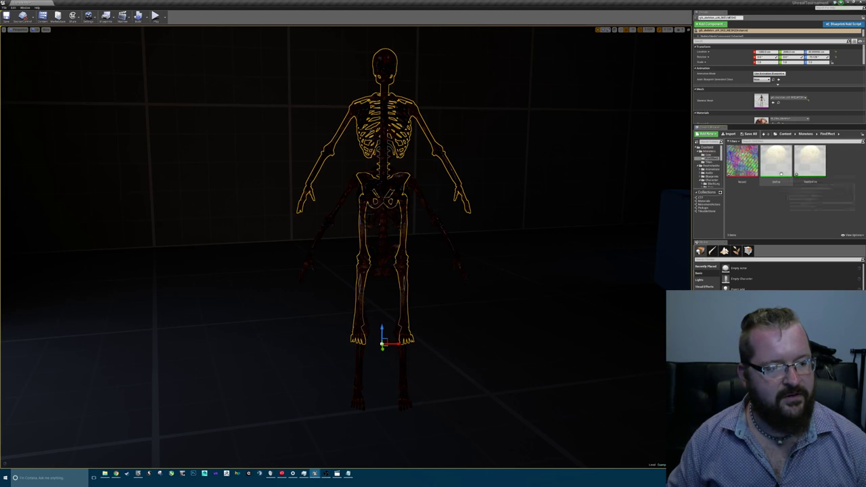
left_click_drag(816, 169, 441, 72)
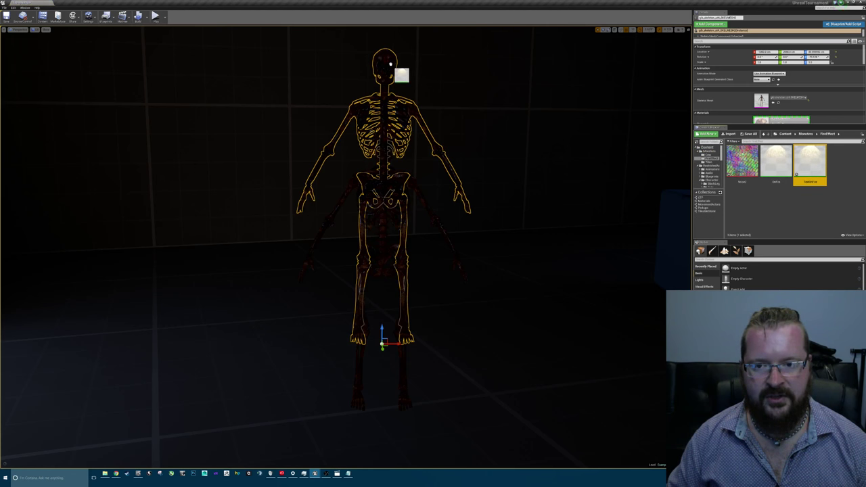
left_click_drag(391, 64, 391, 64)
mouse_move(391, 63)
right_mouse_down()
mouse_move(365, 30)
mouse_move(366, 46)
mouse_move(383, 51)
right_mouse_up()
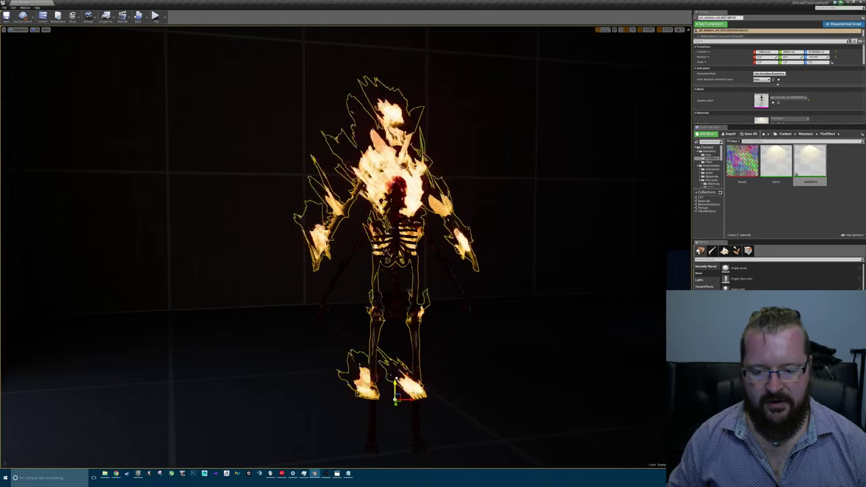
Step: Lower the burning duplicate onto the original skeleton so both overlap, and clear the selection
left_click_drag(396, 379, 395, 421)
left_click(395, 421)
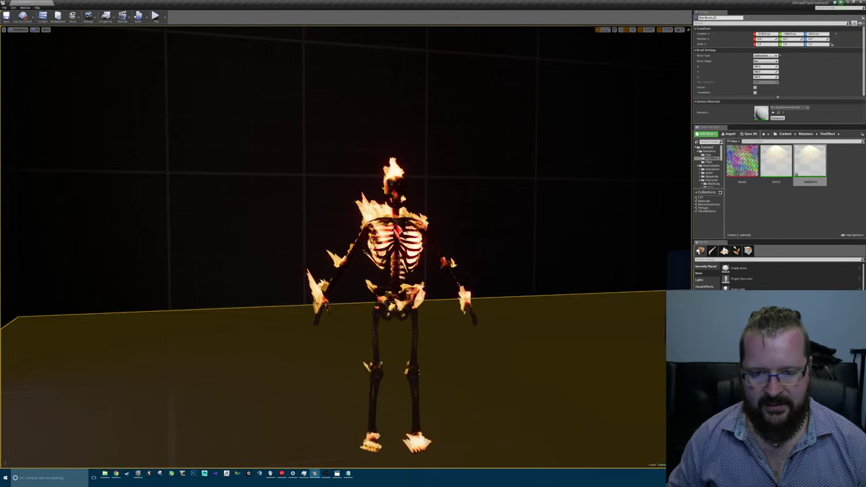
key("Escape")
mouse_move(395, 421)
right_mouse_down()
mouse_move(379, 436)
mouse_move(406, 420)
right_mouse_up()
key("w")
key("s")
key("w")
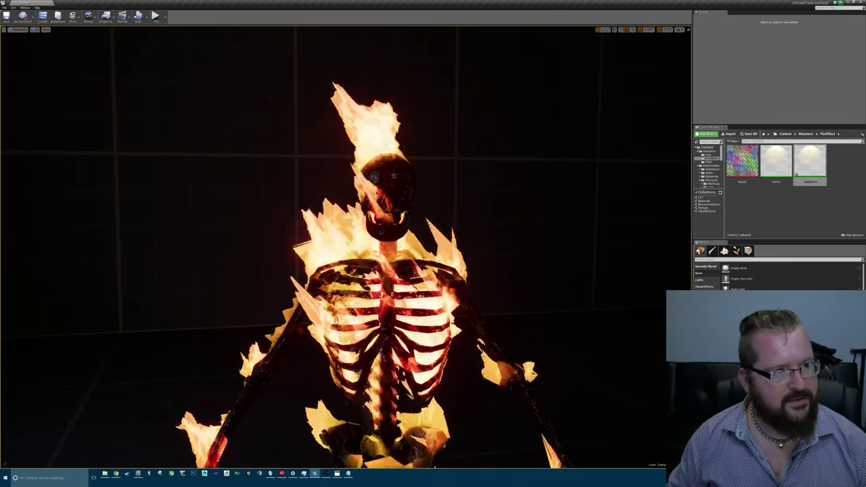
Step: Open the TestOnFire material instance in a widened editor window and change its red fire color parameter to magenta
double_click(809, 161)
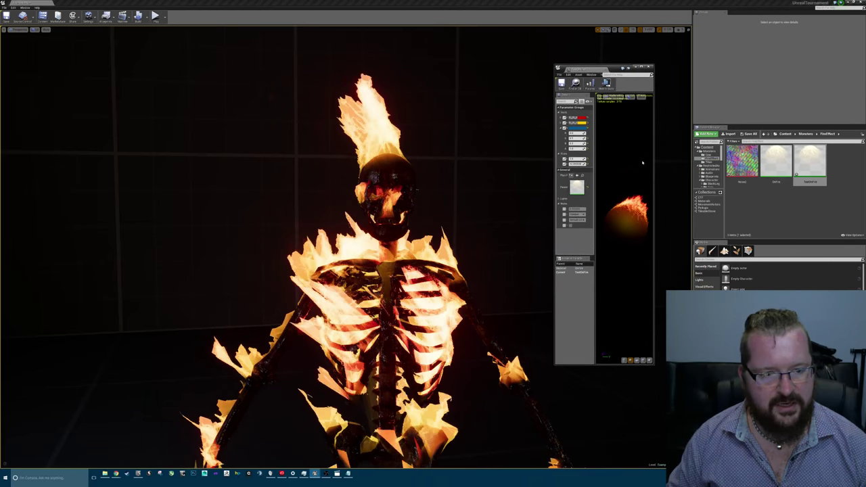
left_click_drag(654, 233, 773, 232)
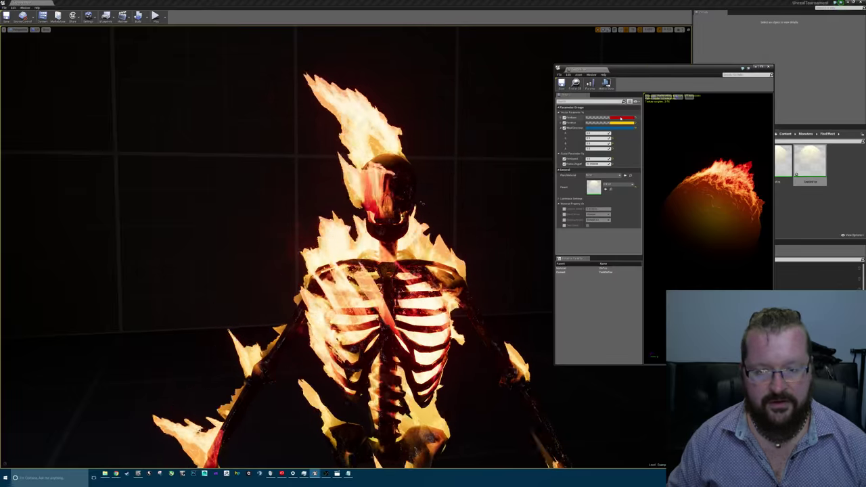
left_click(620, 119)
left_click(644, 140)
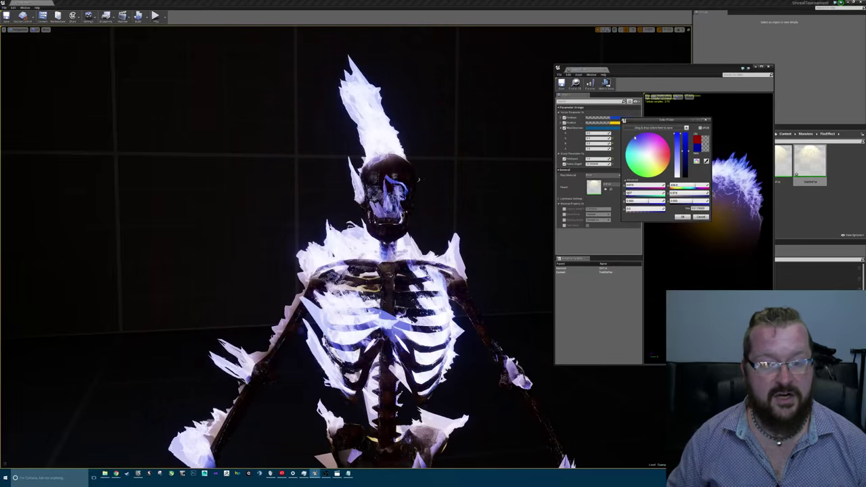
mouse_move(644, 140)
left_mouse_down()
mouse_move(629, 152)
mouse_move(641, 139)
mouse_move(670, 155)
mouse_move(656, 138)
left_mouse_up()
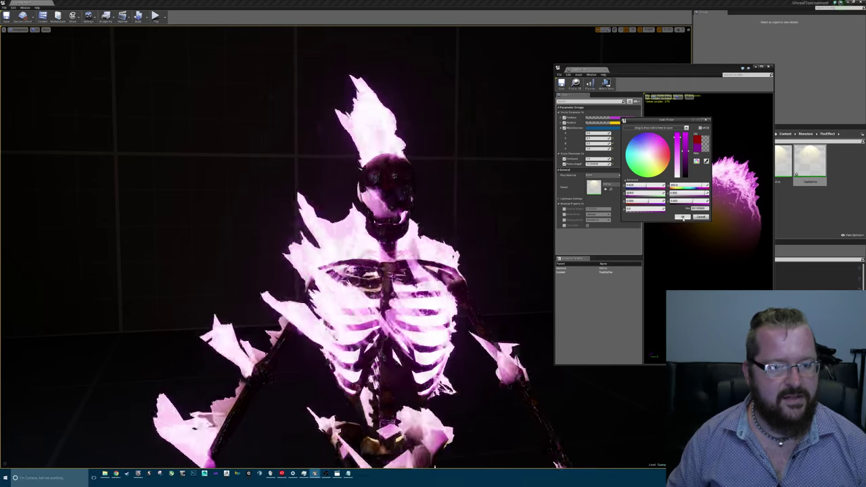
left_click(683, 218)
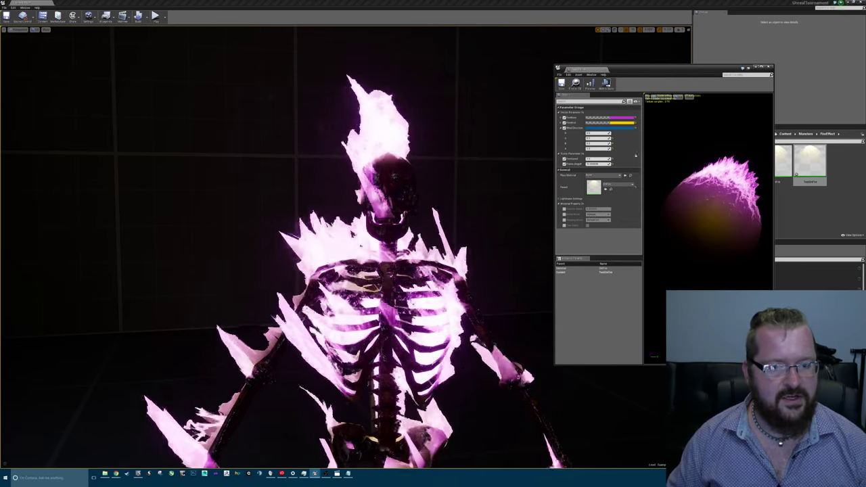
Step: Change the yellow fire color parameter to light cyan, and reset both fire colors to their red and yellow defaults
left_click(630, 124)
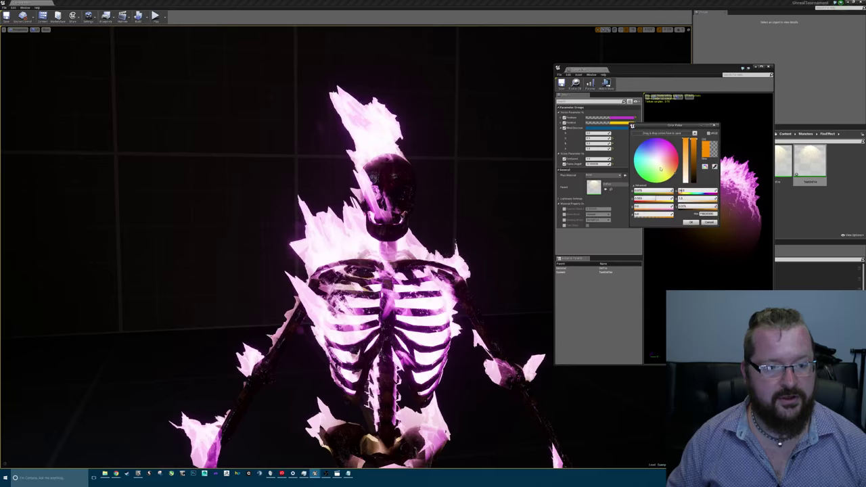
left_click_drag(660, 170, 639, 160)
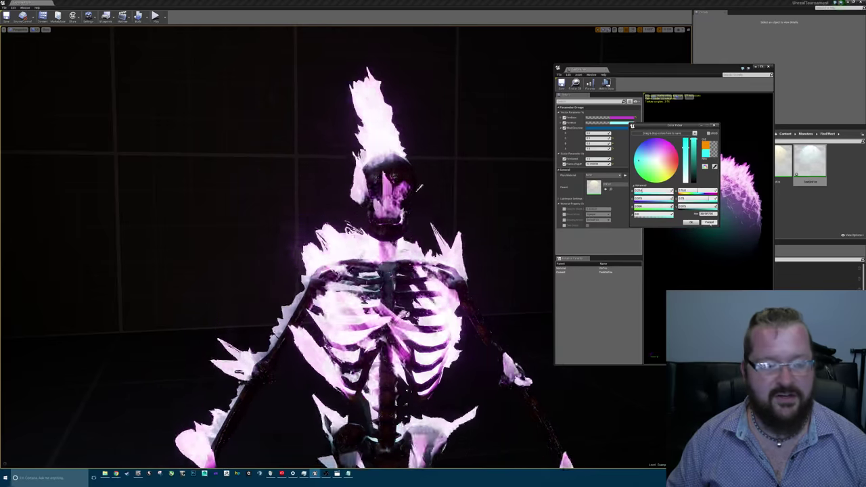
left_click(691, 222)
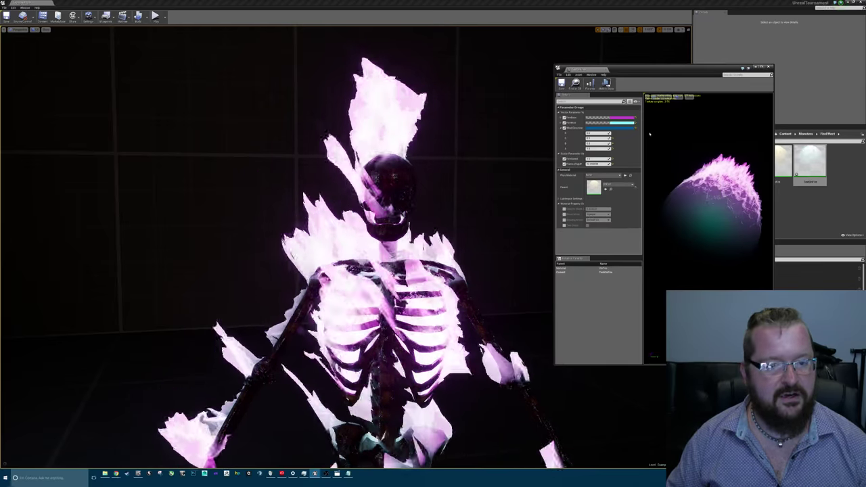
left_click(636, 120)
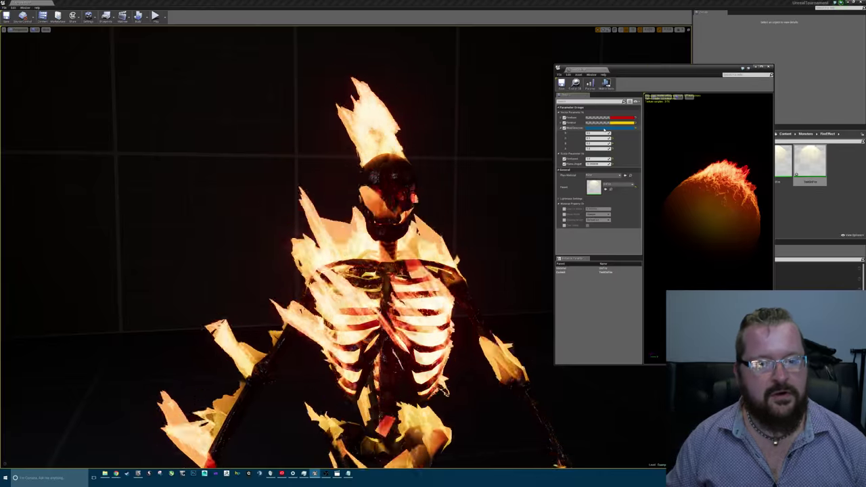
Step: Increase the blue component of the wind direction parameter and check the rising flames on the skeleton, leaving nothing selected
left_click(604, 129)
left_click(689, 131)
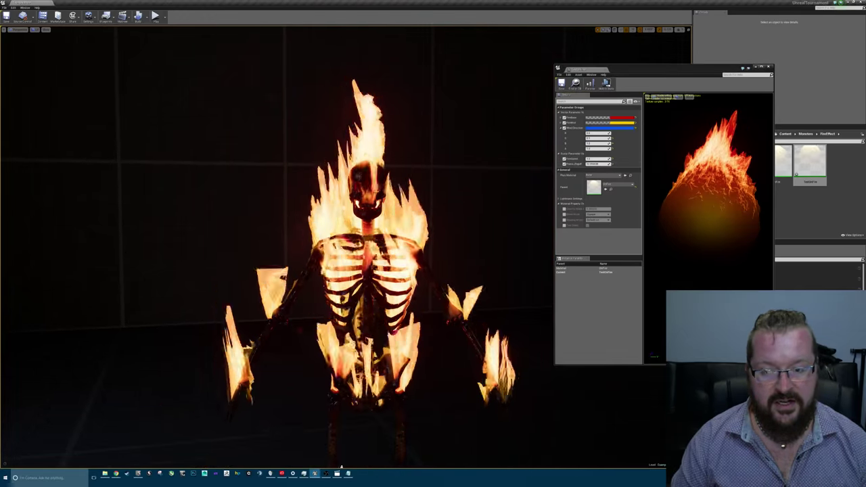
left_click(367, 271)
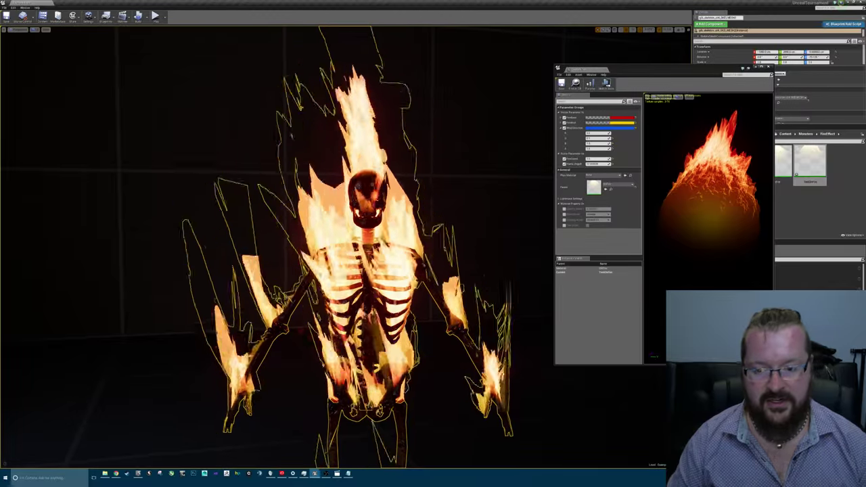
left_click(490, 155)
key("Escape")
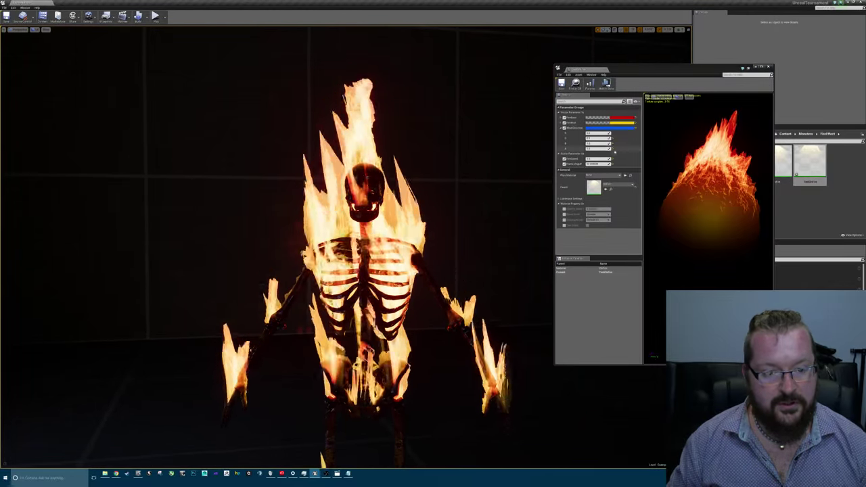
Step: Set the wind direction's blue component to 0.5, and try a negative value to blow the flames downward
left_click(600, 144)
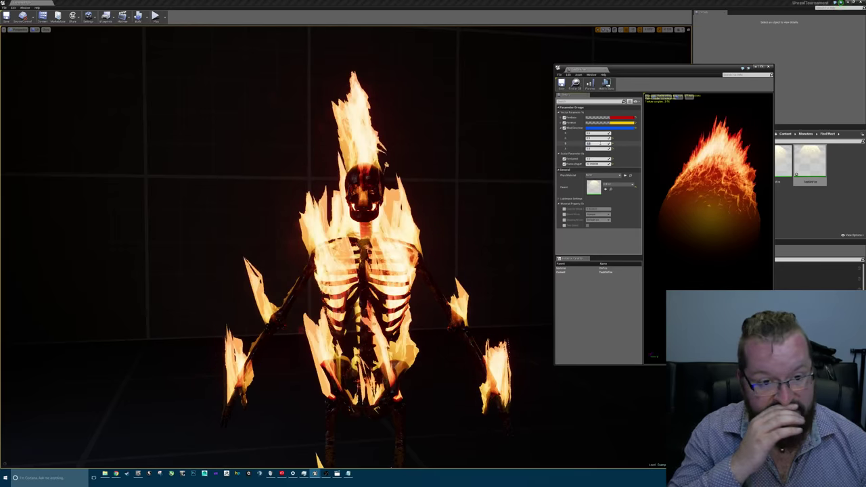
type("0.5")
key("Return")
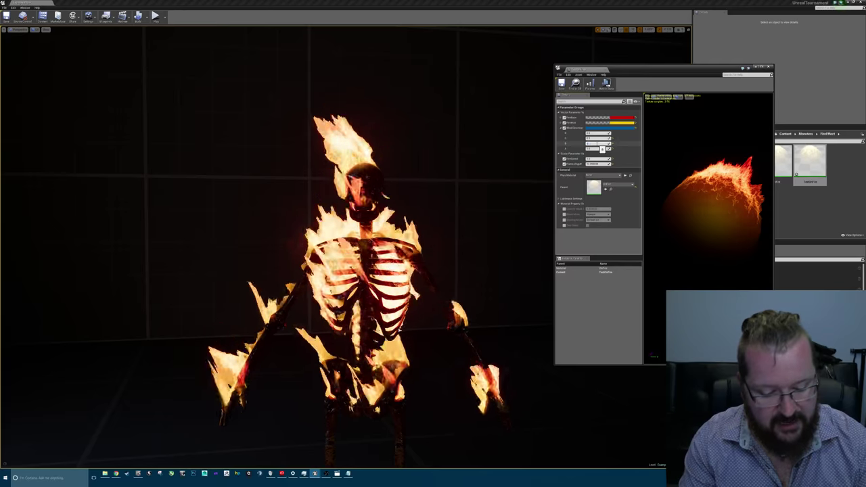
key("Return")
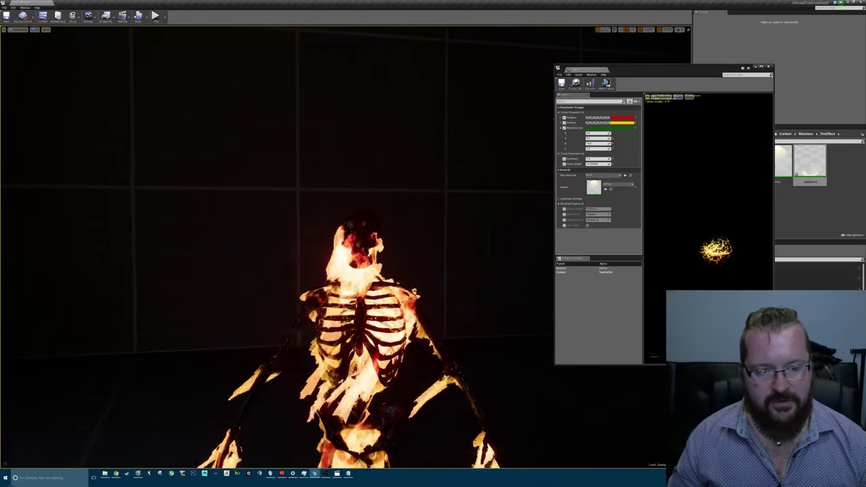
left_click(455, 180)
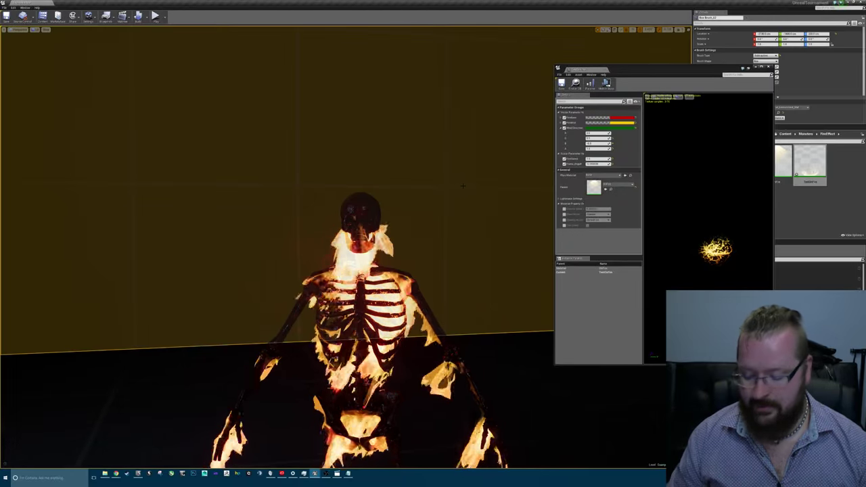
key("Escape")
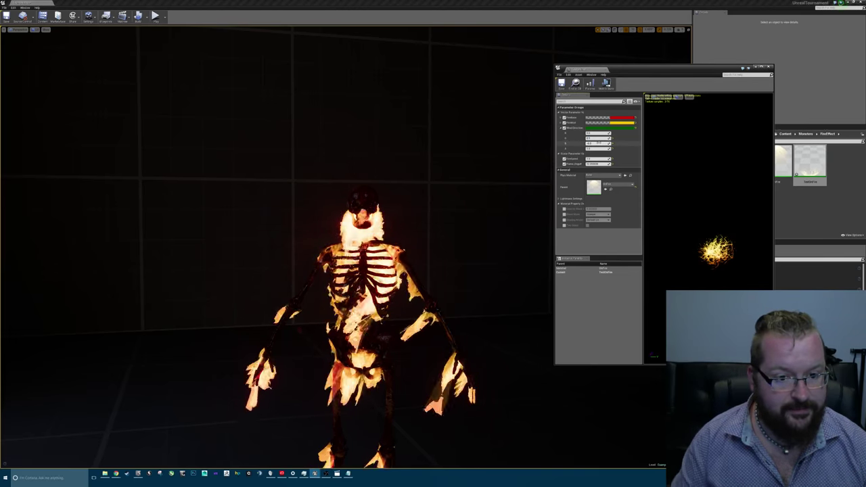
Step: Set the wind direction's blue component to 0 and its green component to 25 to stretch the flames sideways
type("0")
key("Return")
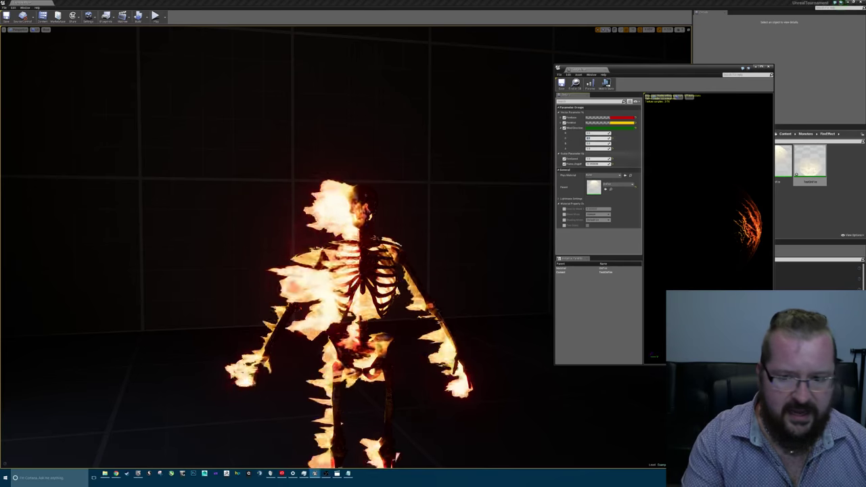
right_click(485, 194)
left_click(596, 139)
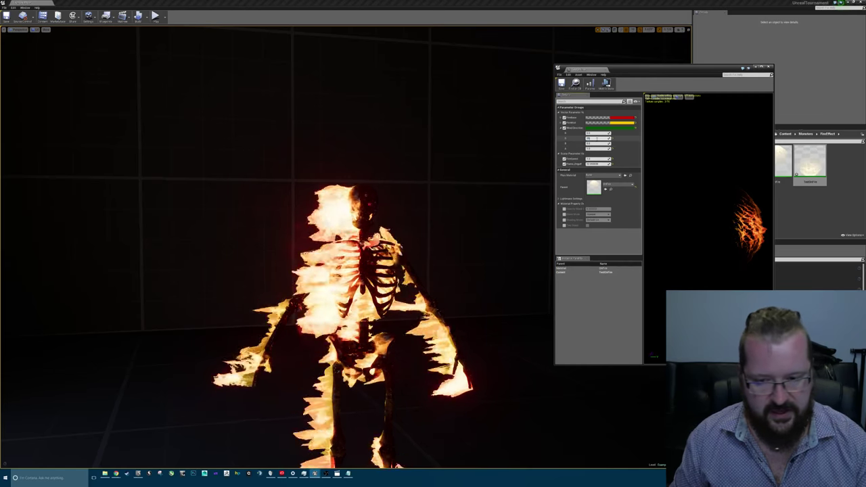
type("25")
key("Return")
mouse_move(485, 223)
right_mouse_down()
mouse_move(433, 223)
mouse_move(514, 196)
mouse_move(467, 203)
mouse_move(453, 216)
mouse_move(508, 234)
mouse_move(535, 230)
mouse_move(501, 226)
right_mouse_up()
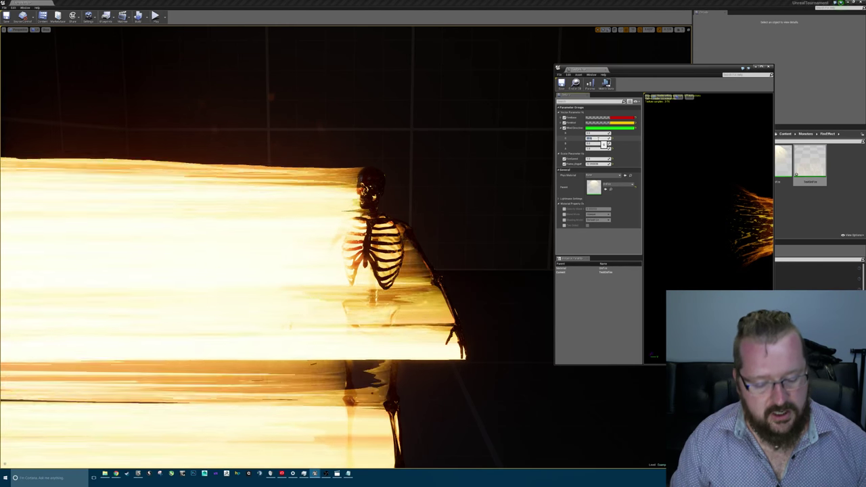
Step: Set the wind direction's green component to 1 and to 0, and give its blue component a positive value so the flames rise
type("1")
key("Return")
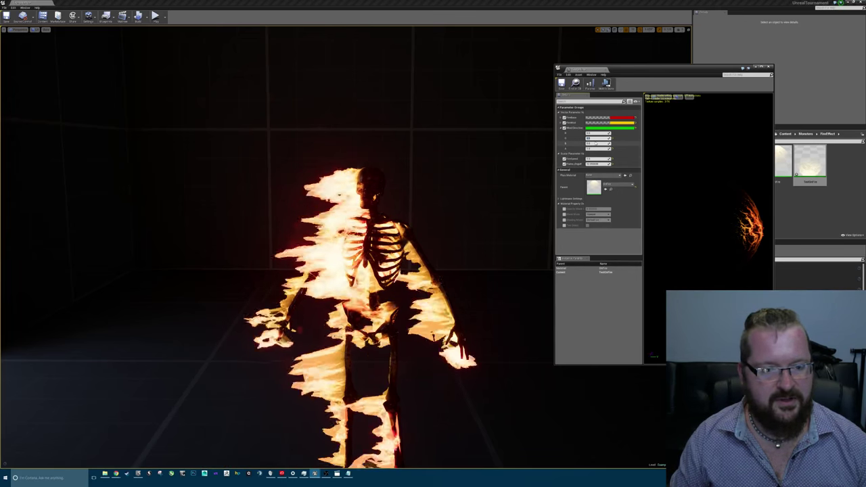
type("0")
key("Return")
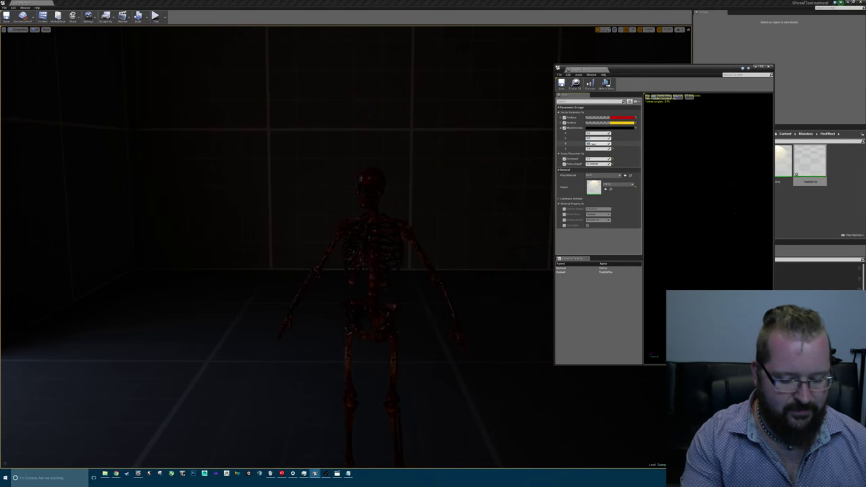
key("Return")
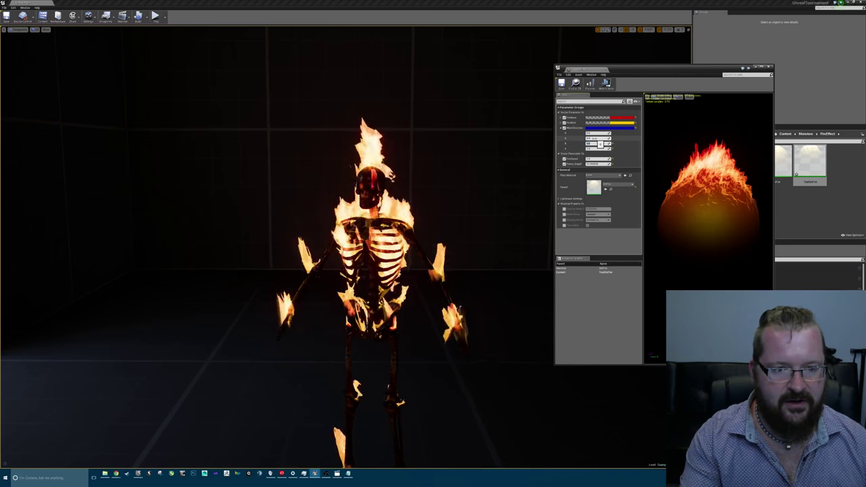
Step: Adjust the red component of the wind direction parameter and collapse its component values
left_click(596, 133)
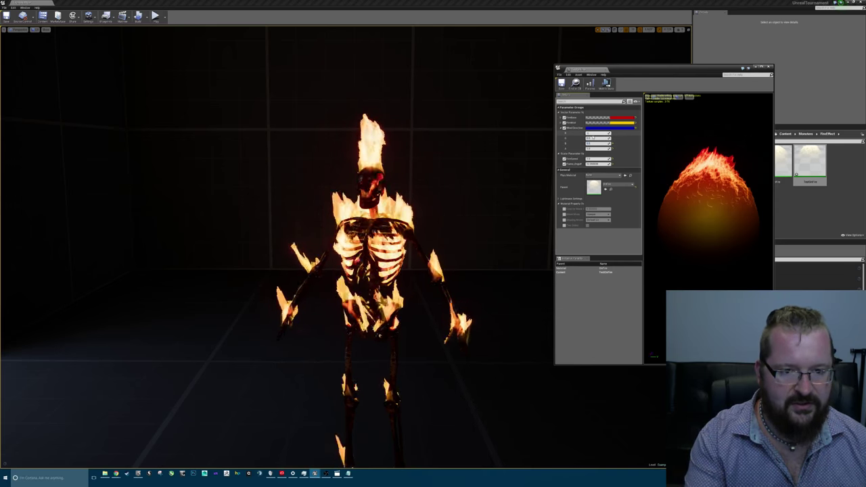
mouse_move(433, 270)
right_mouse_down()
mouse_move(433, 305)
mouse_move(460, 291)
mouse_move(521, 284)
mouse_move(406, 285)
mouse_move(460, 297)
mouse_move(501, 291)
mouse_move(460, 284)
right_mouse_up()
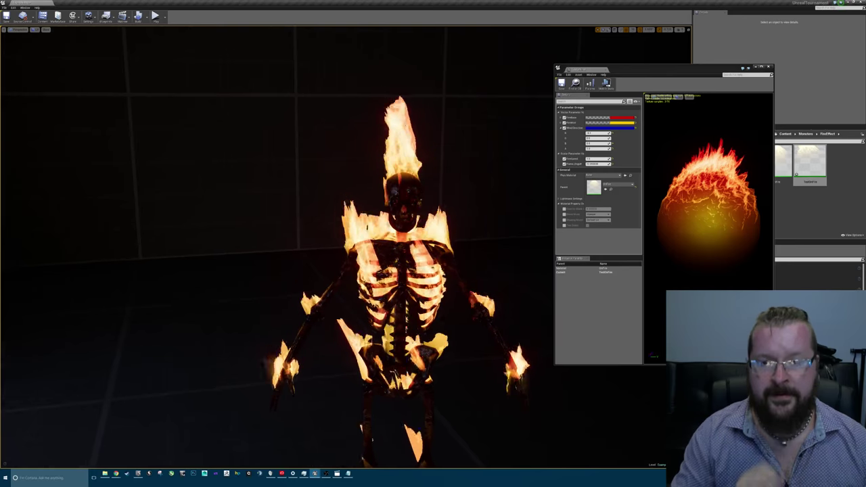
left_click(561, 128)
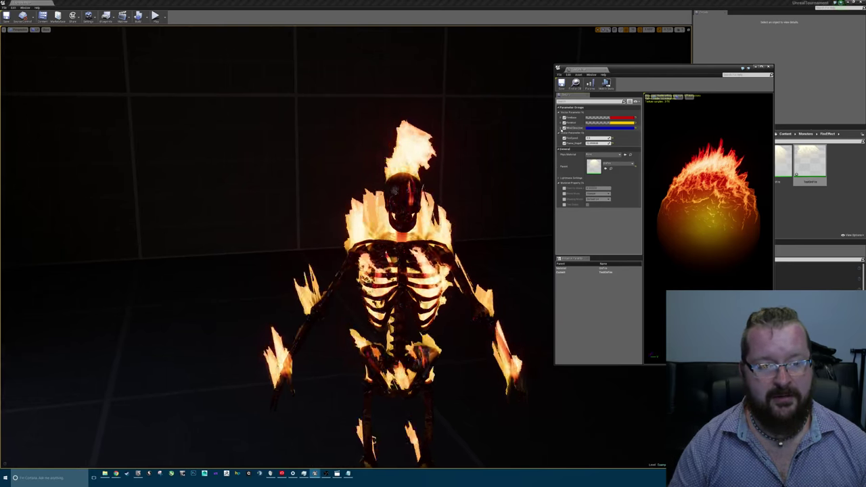
Step: Adjust the fire speed parameter, check the flame motion on the skeleton, and enter a new speed value
left_click_drag(590, 138, 599, 138)
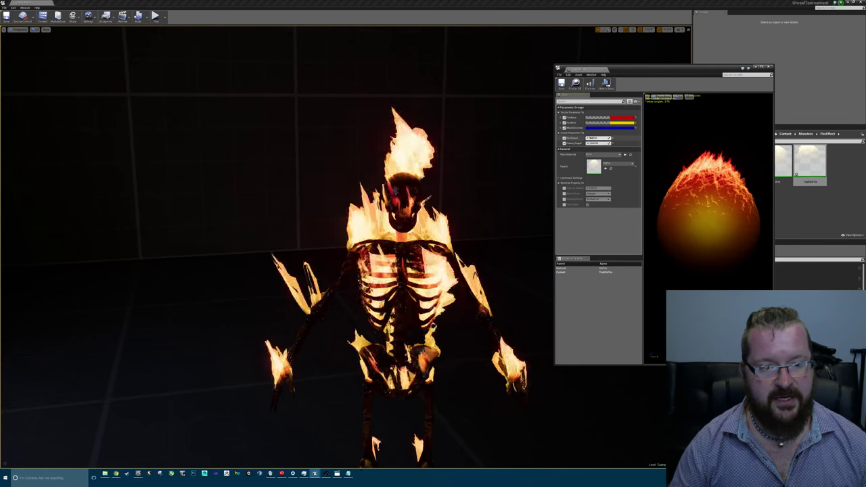
left_click(457, 223)
left_click_drag(457, 223, 471, 203)
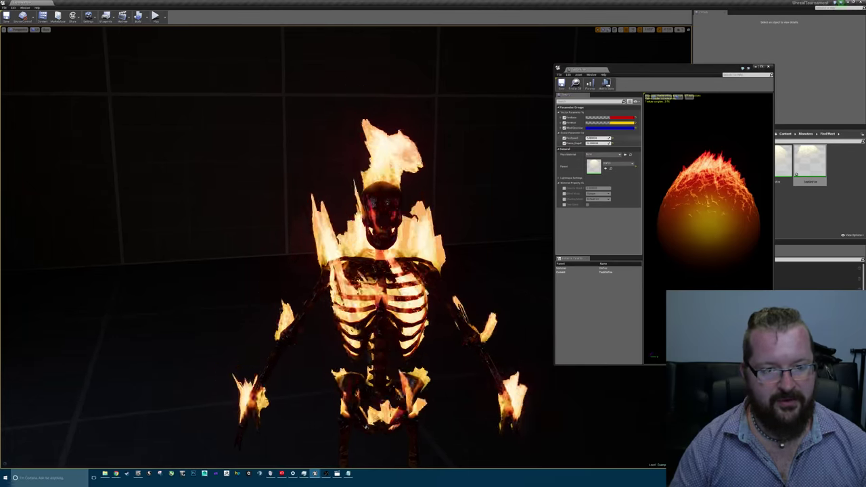
left_click(593, 143)
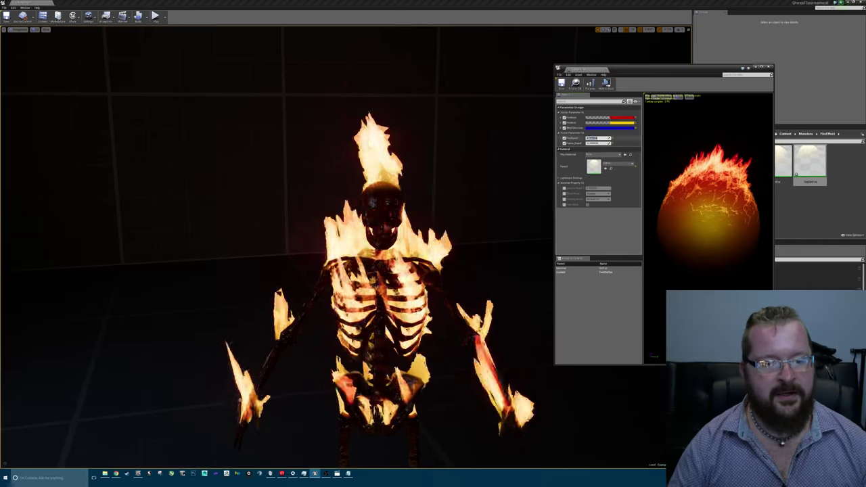
type("1")
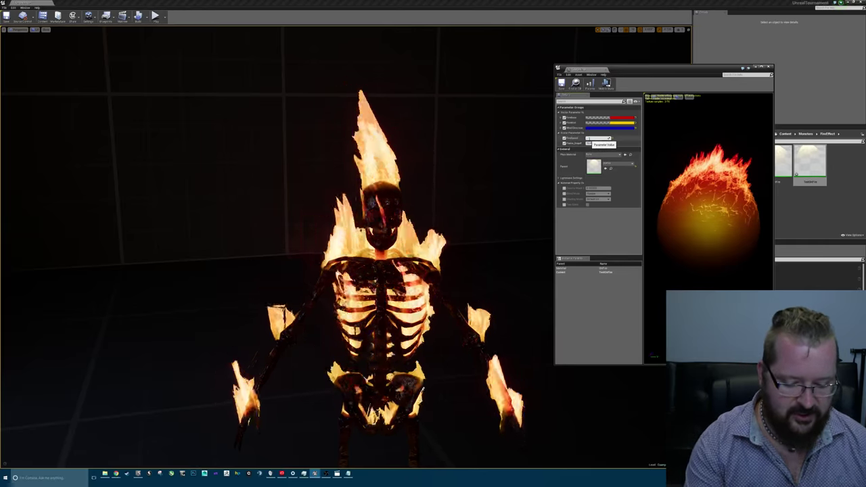
type(".5")
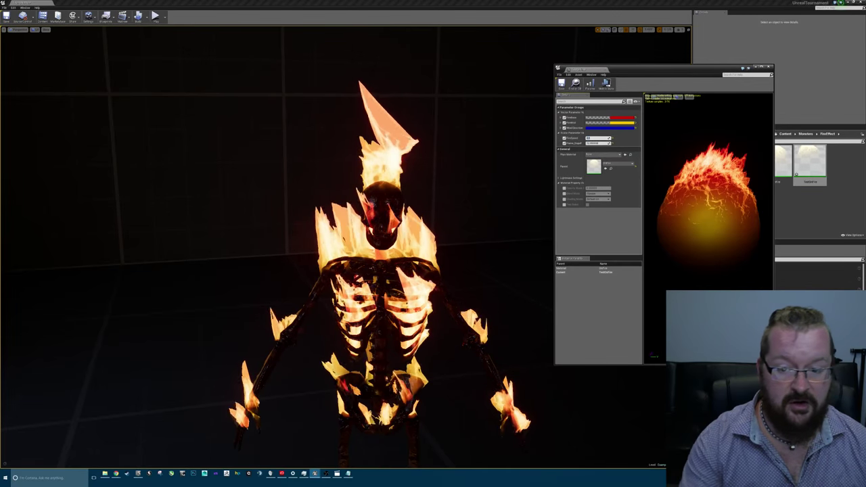
Step: Examine the flame motion on the skeleton's head and torso from close up and from farther away
right_click_drag(473, 203, 474, 186)
scroll(383, 258, "up", 4)
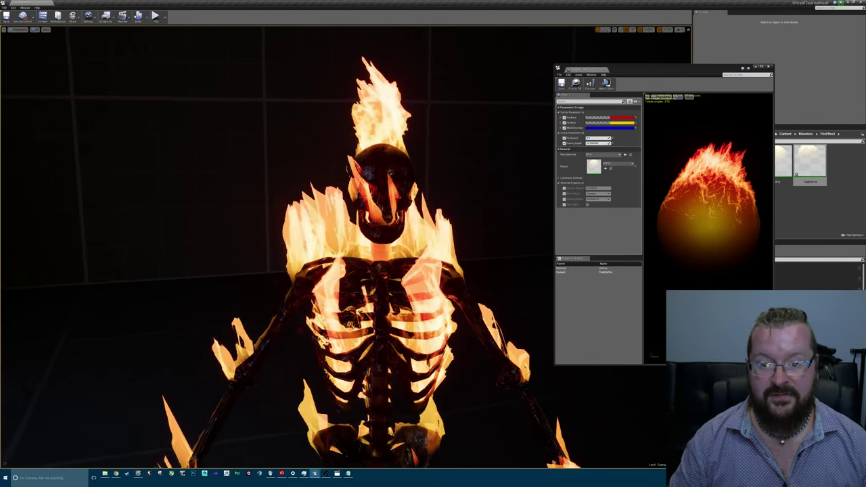
scroll(383, 258, "down", 3)
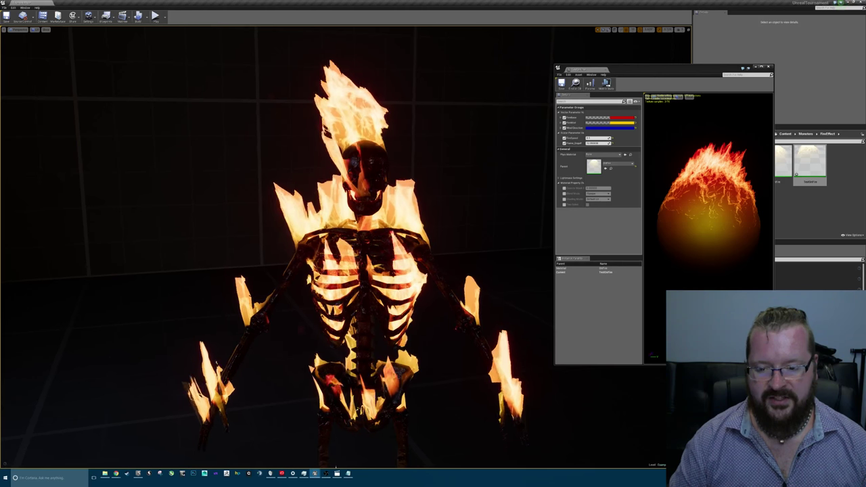
right_click_drag(384, 257, 383, 274)
scroll(346, 247, "up", 1)
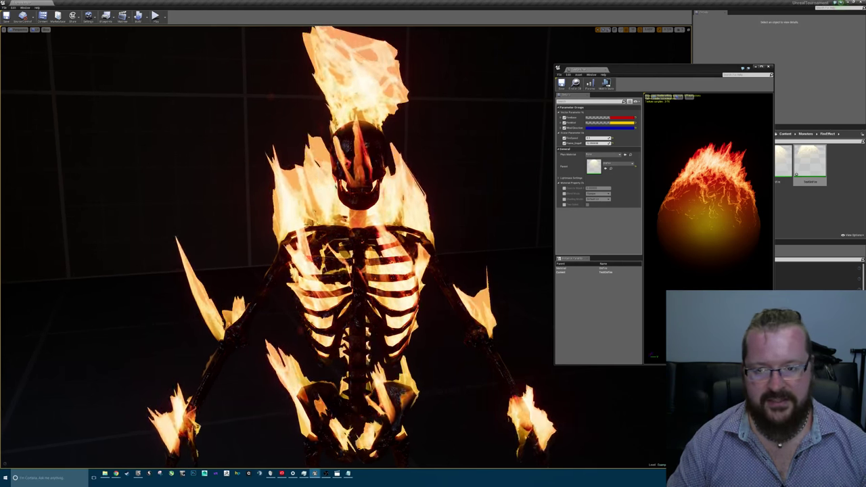
right_click_drag(346, 247, 338, 233)
scroll(277, 257, "down", 3)
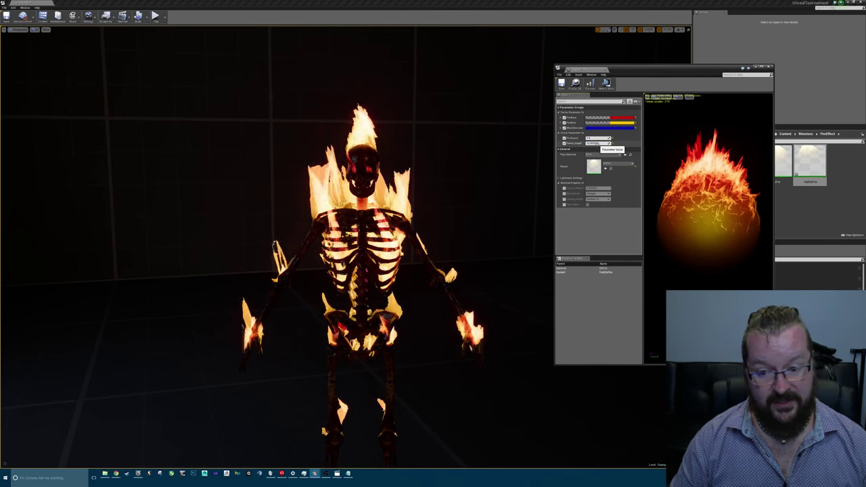
Step: Adjust the flame scalar parameter below the fire speed to thin out the flames, and inspect the skeleton
left_click_drag(597, 143, 575, 144)
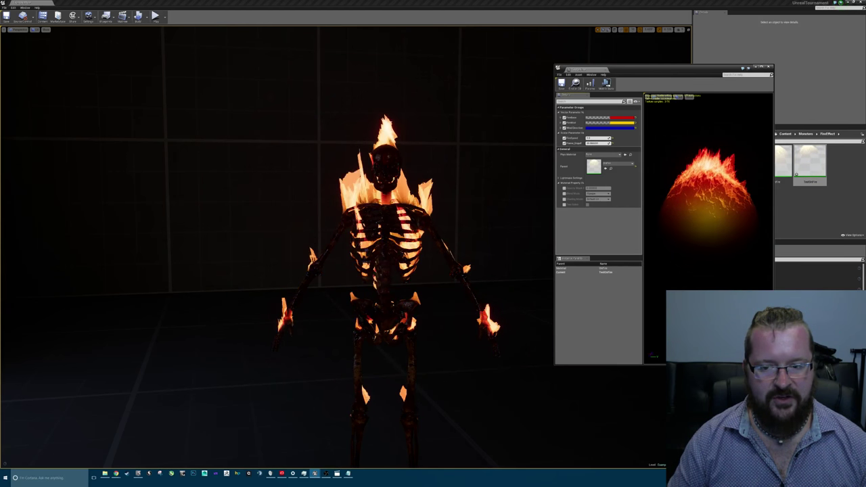
mouse_move(345, 271)
left_mouse_down()
mouse_move(379, 271)
mouse_move(413, 220)
mouse_move(396, 193)
mouse_move(375, 240)
mouse_move(358, 253)
mouse_move(362, 230)
mouse_move(359, 277)
left_mouse_up()
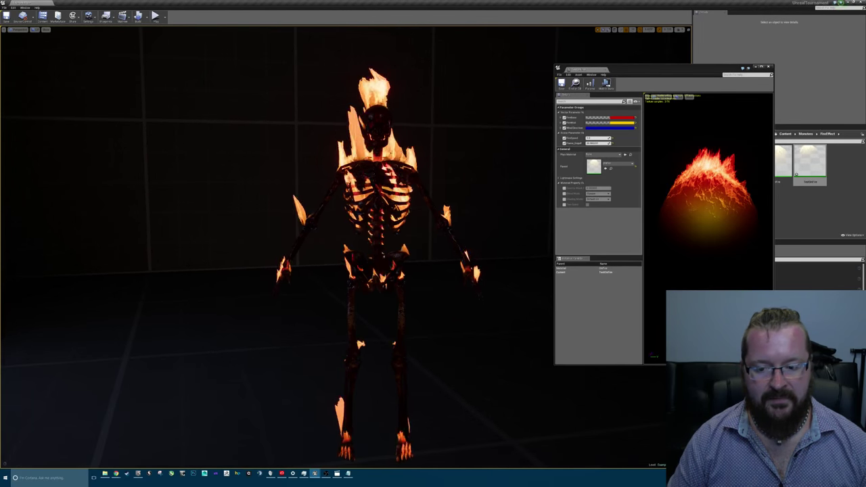
mouse_move(359, 277)
right_mouse_down()
mouse_move(389, 237)
mouse_move(373, 237)
right_mouse_up()
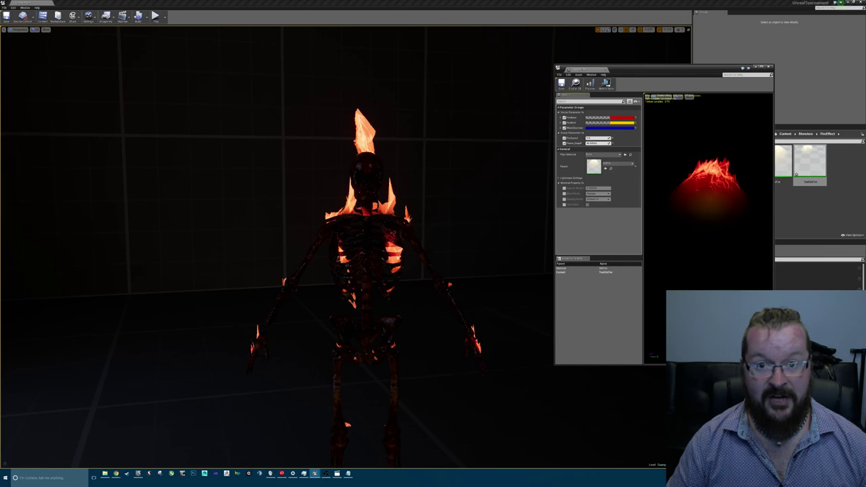
mouse_move(345, 247)
right_mouse_down()
mouse_move(345, 230)
mouse_move(349, 258)
right_mouse_up()
key("w")
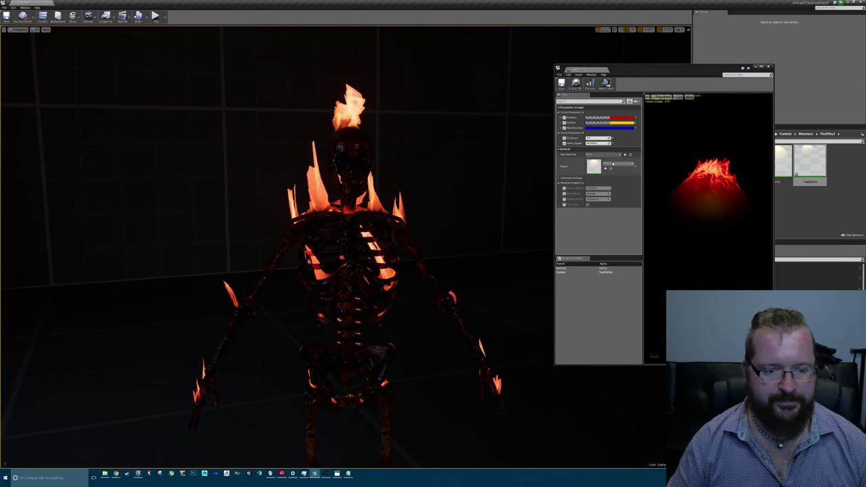
Step: Set the flame scalar parameter below the fire speed to 30 and view more of the burning skeleton
left_click(597, 143)
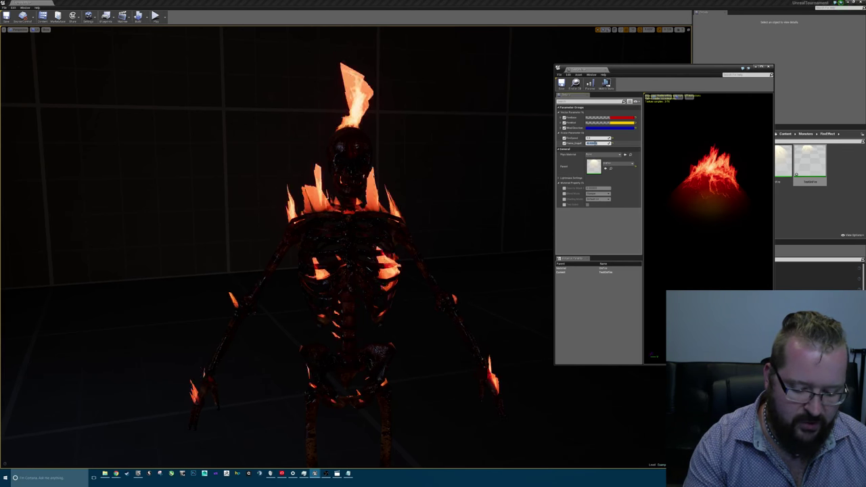
type("30")
key("Return")
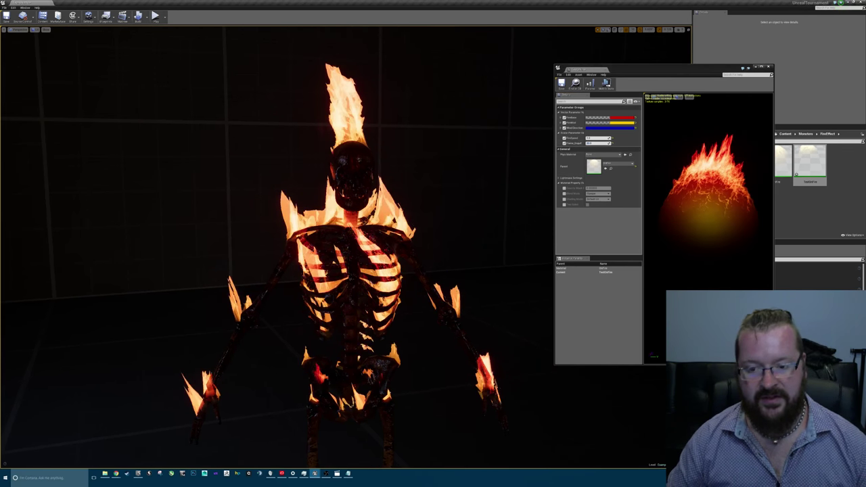
left_click_drag(345, 271, 352, 297)
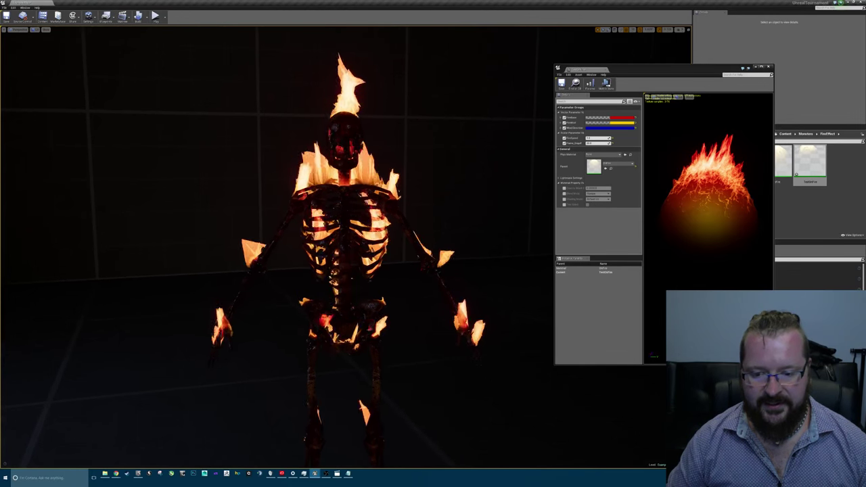